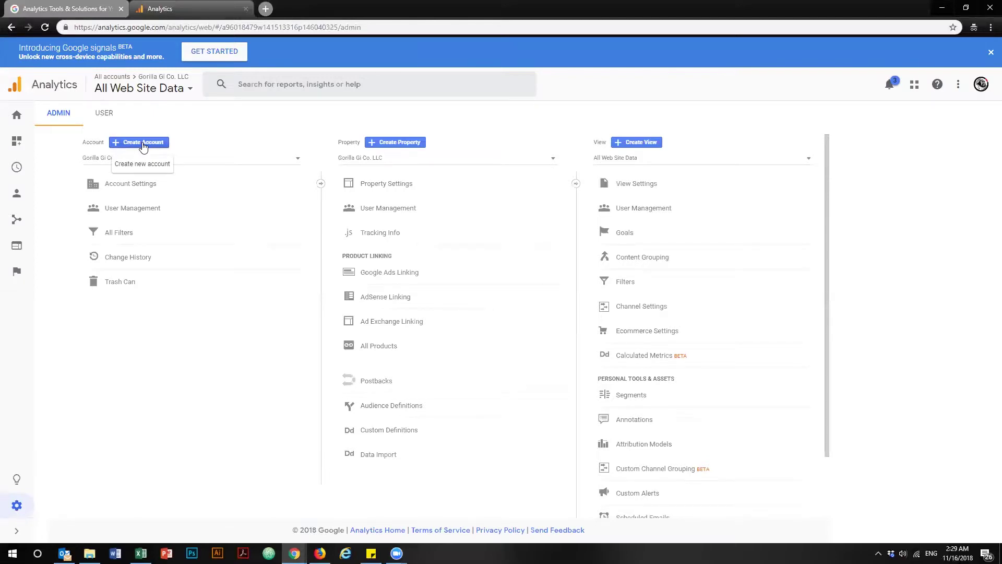
Step: Open the new account form and review its account name, website name and website URL fields
left_click(143, 144)
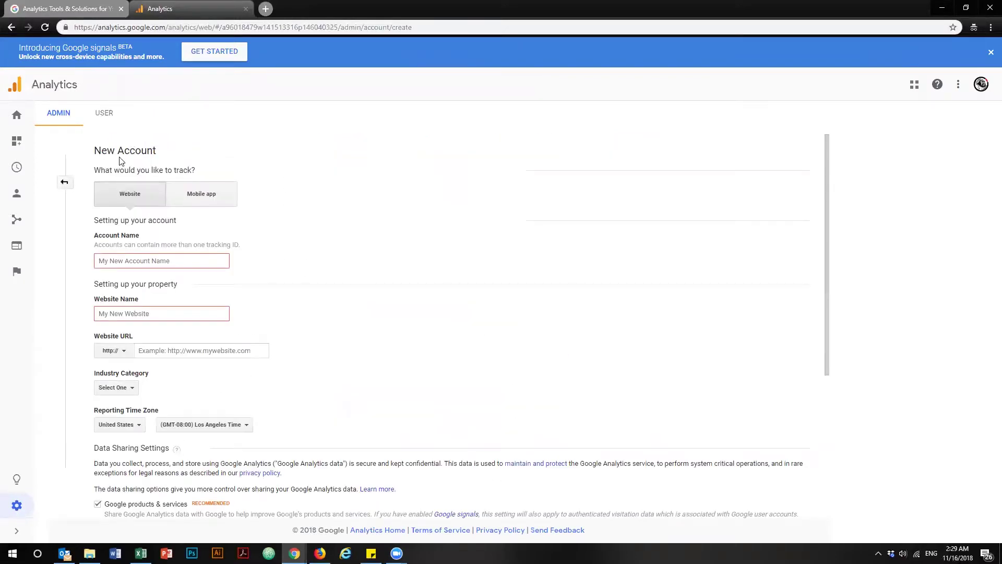
left_click(154, 264)
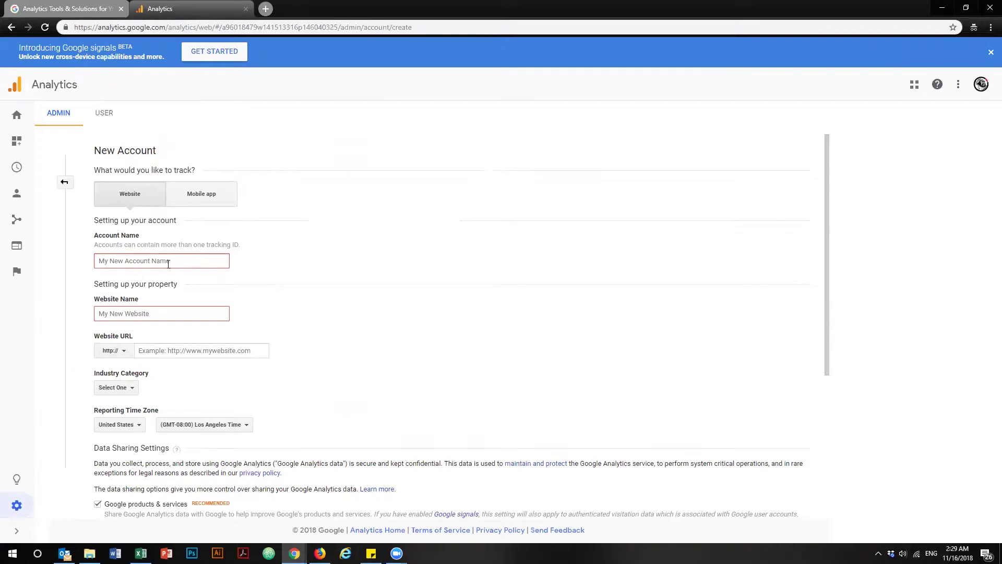
scroll(320, 219, "down", 2)
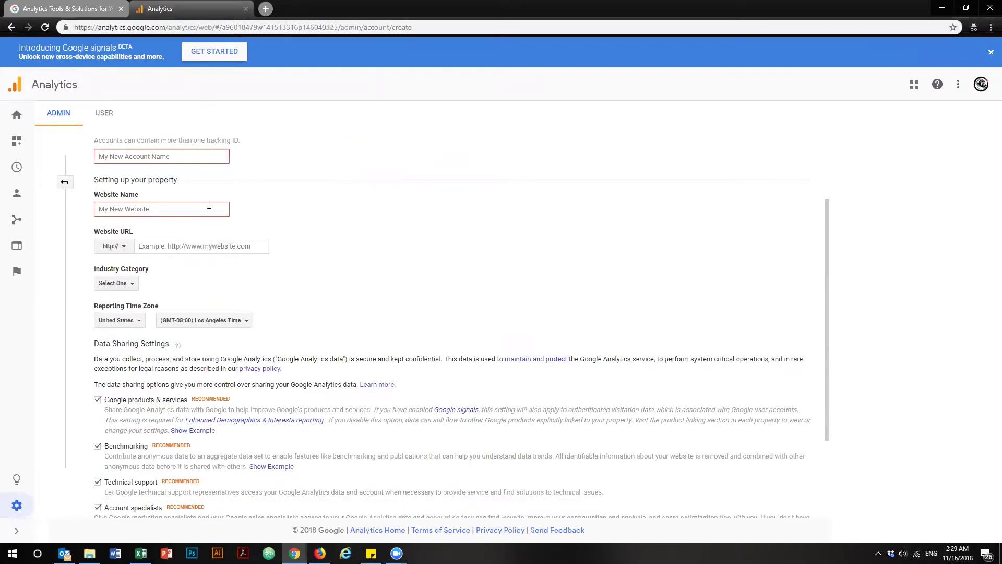
scroll(282, 206, "up", 2)
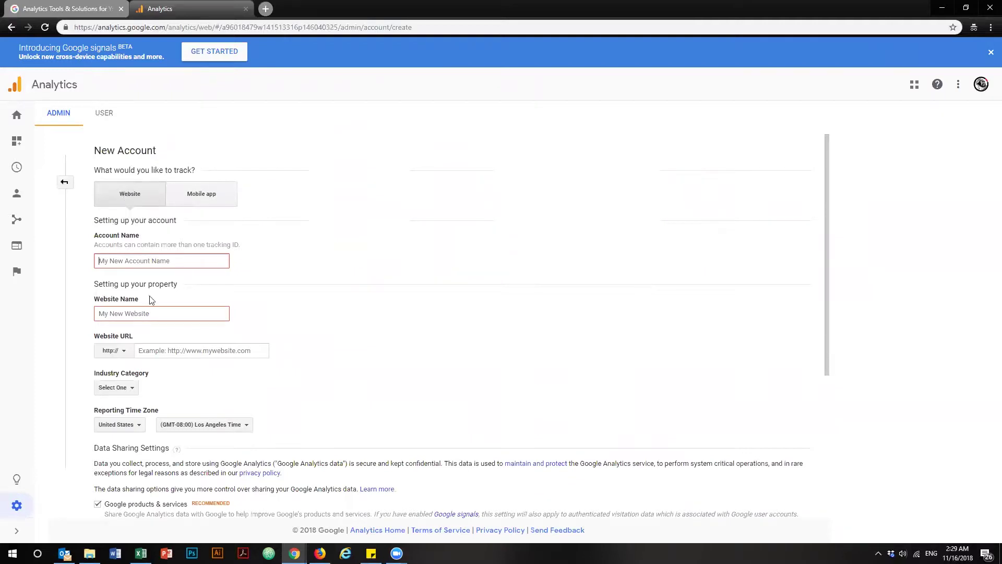
left_click(144, 313)
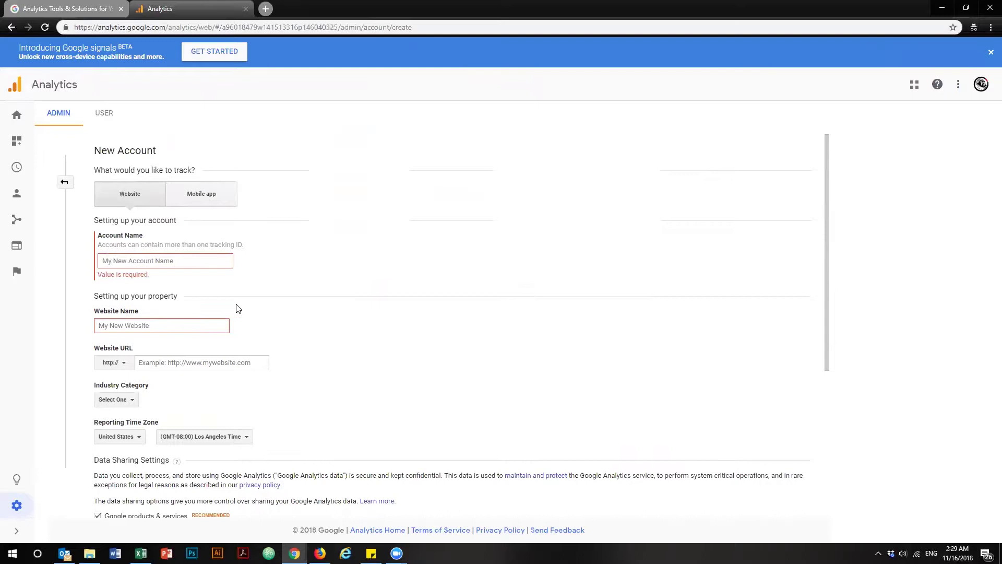
scroll(306, 237, "down", 2)
left_click(234, 259)
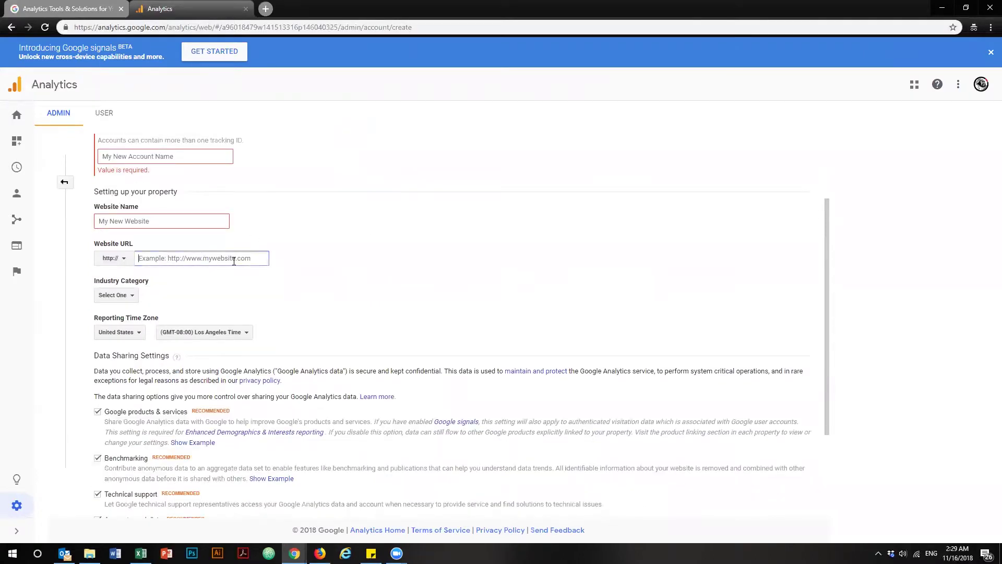
scroll(328, 246, "down", 3)
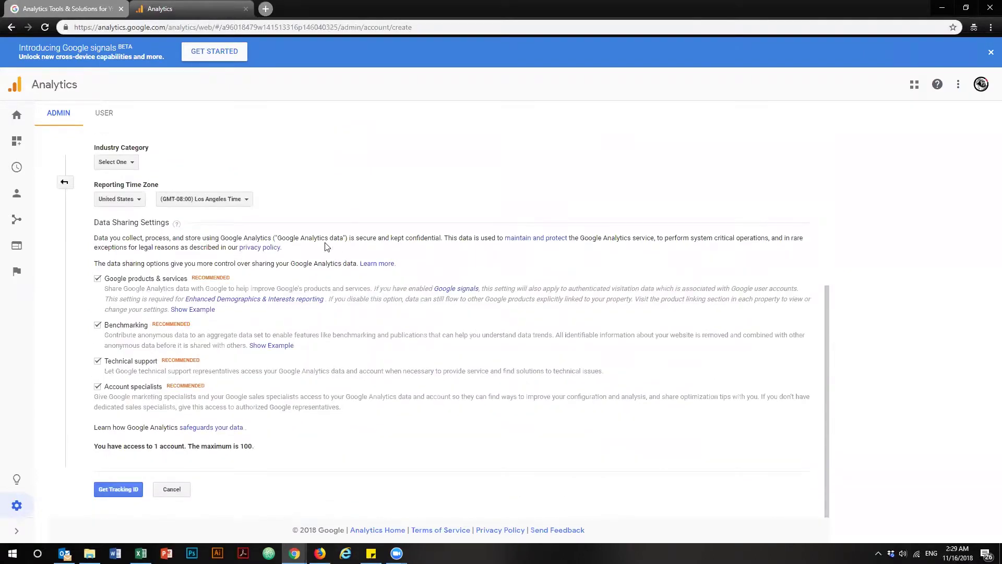
Step: Review the industry categories and data sharing settings, and return to the admin page without creating an account
left_click(124, 163)
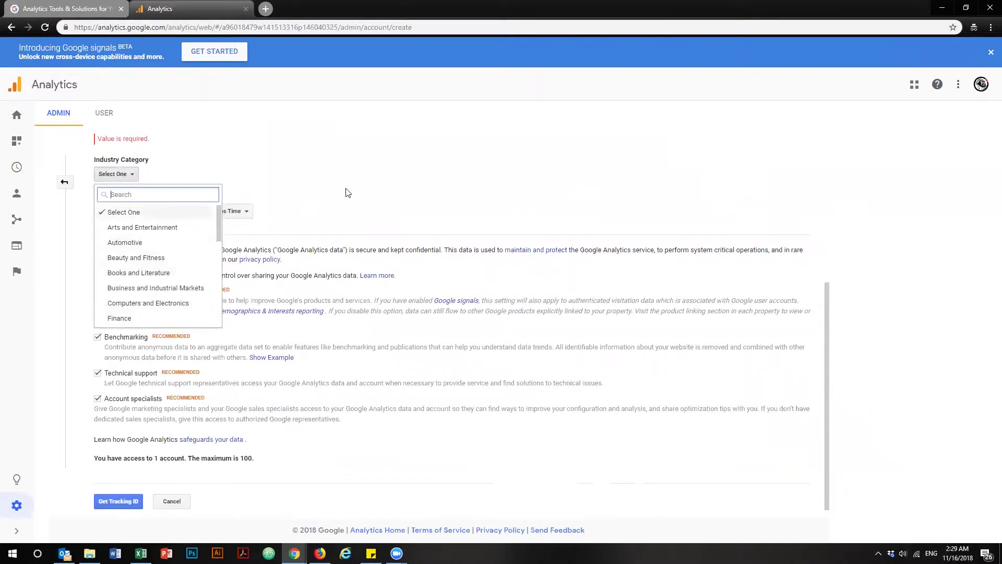
left_click(314, 192)
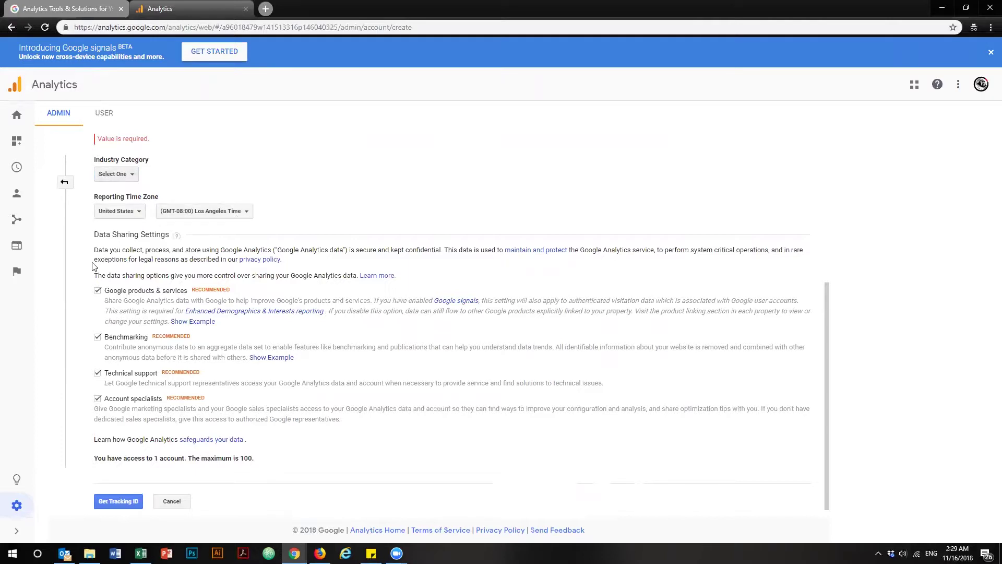
left_click_drag(101, 276, 278, 276)
left_click(97, 290)
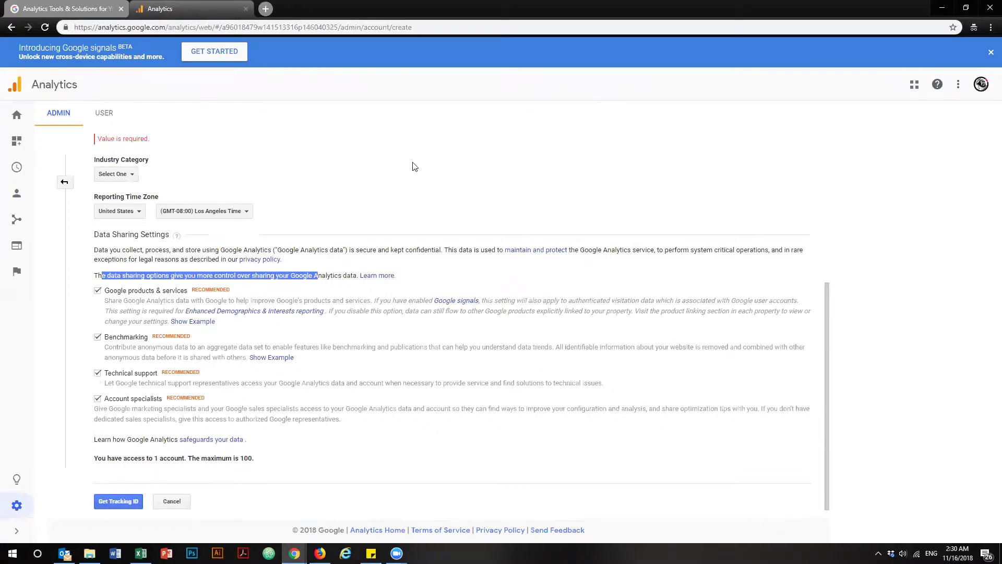
left_click(64, 182)
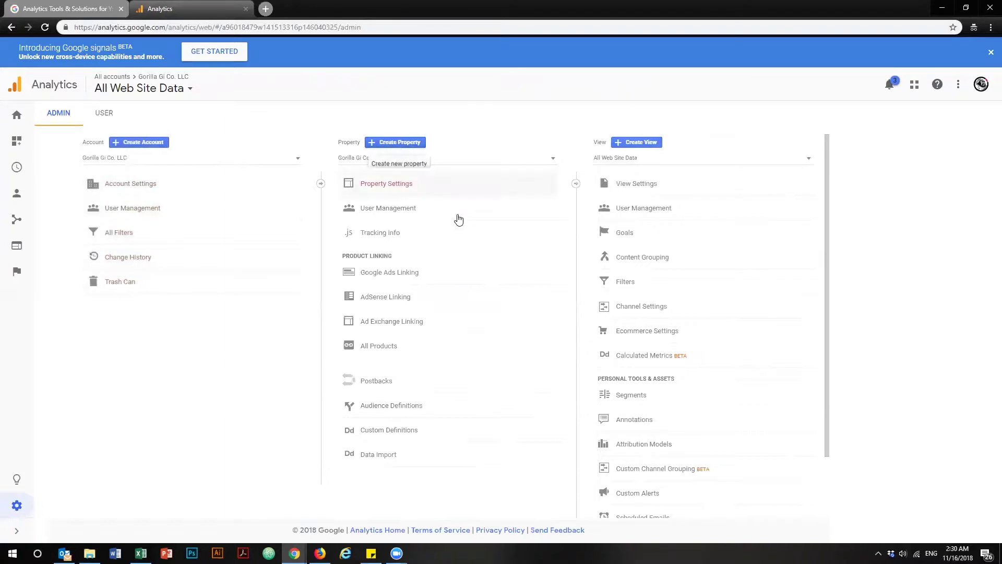
Step: Open the property's tracking code page and select the entire Global Site Tag snippet
left_click(380, 233)
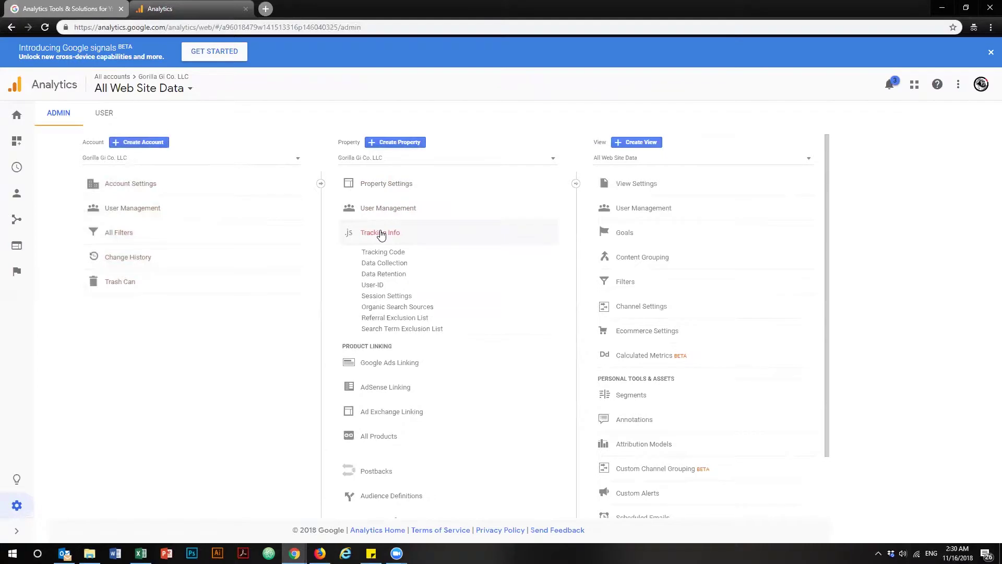
left_click(398, 254)
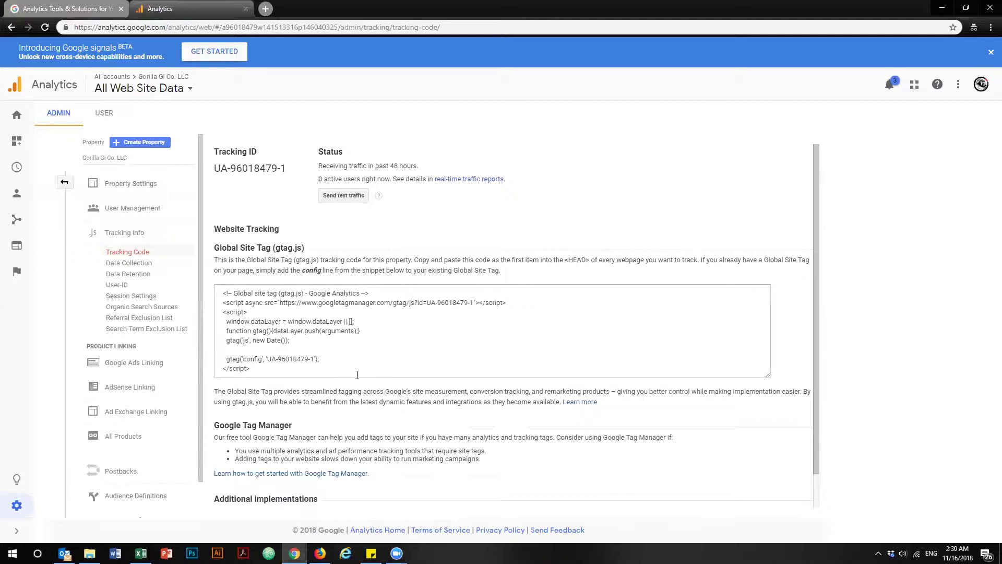
left_click(272, 372)
key("ctrl+a")
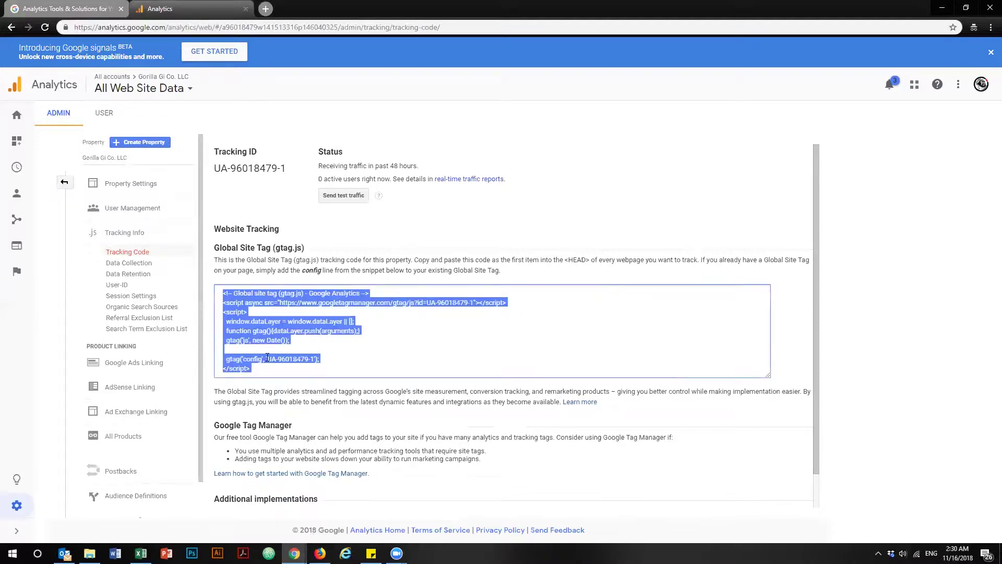
Step: Highlight the tracking ID in the snippet's config line and reselect the whole Global Site Tag code
left_click(311, 358)
left_click_drag(312, 359, 272, 359)
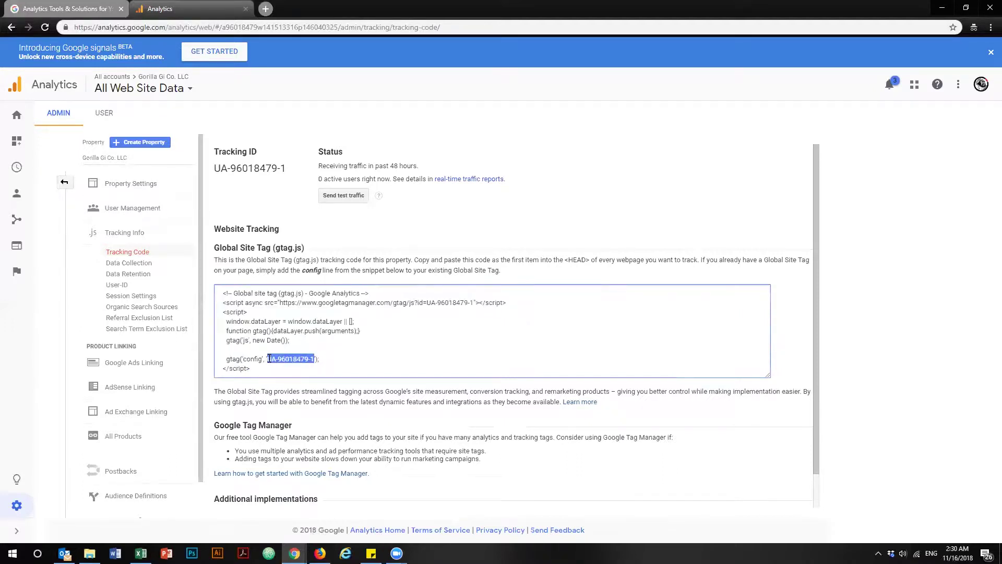
key("ctrl+a")
left_click(312, 360)
left_click_drag(315, 360, 268, 360)
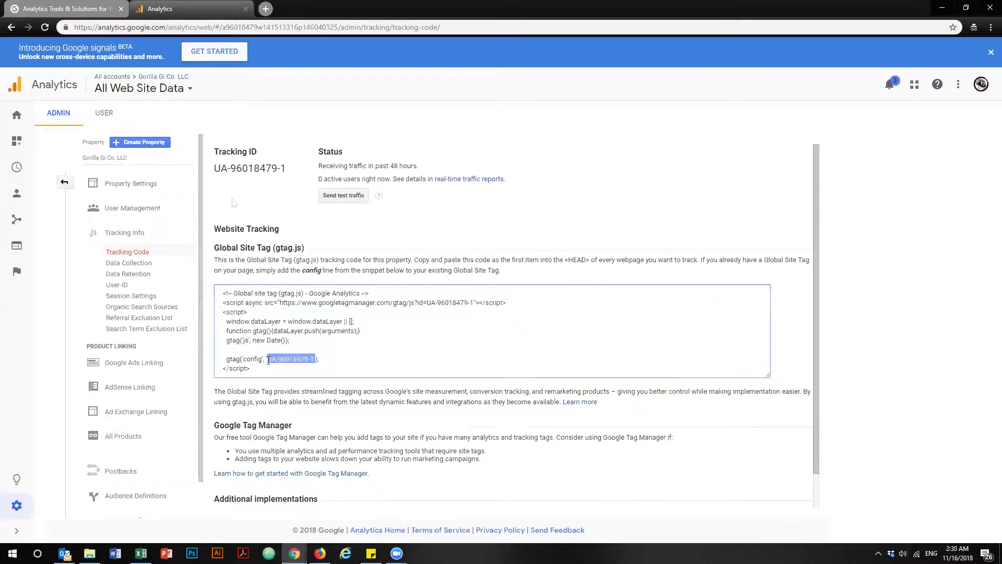
key("ctrl+a")
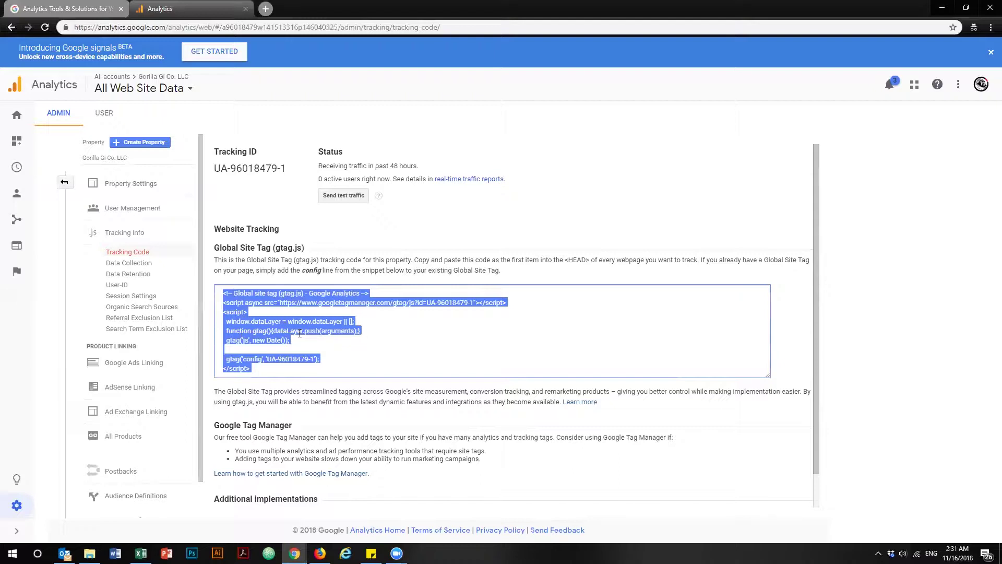
left_click_drag(587, 258, 532, 257)
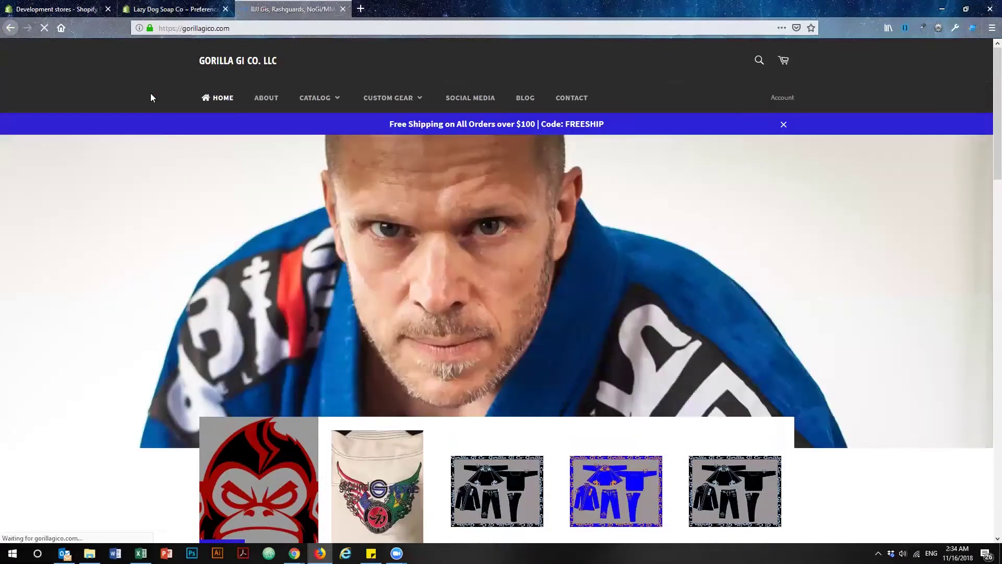
Step: Inspect the gorillagico.com homepage in Firefox and enlarge the inspector's HTML markup area
right_click(210, 198)
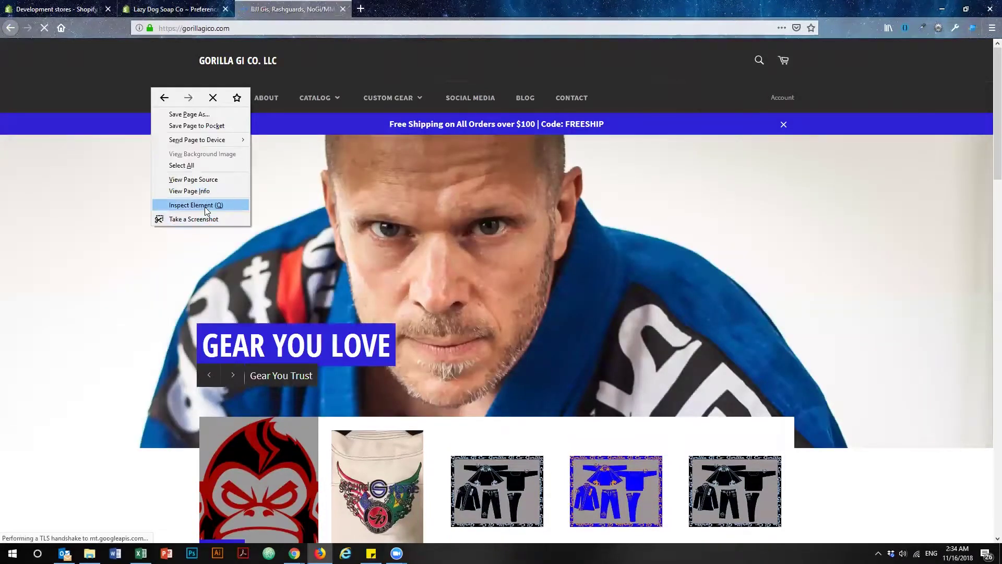
left_click(206, 204)
left_click_drag(524, 293, 535, 41)
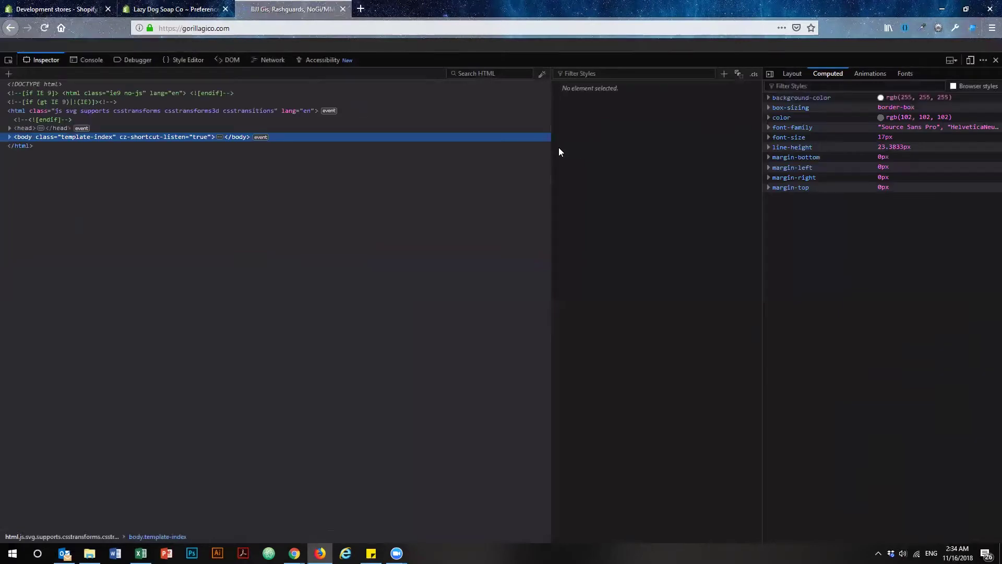
left_click_drag(694, 134, 903, 129)
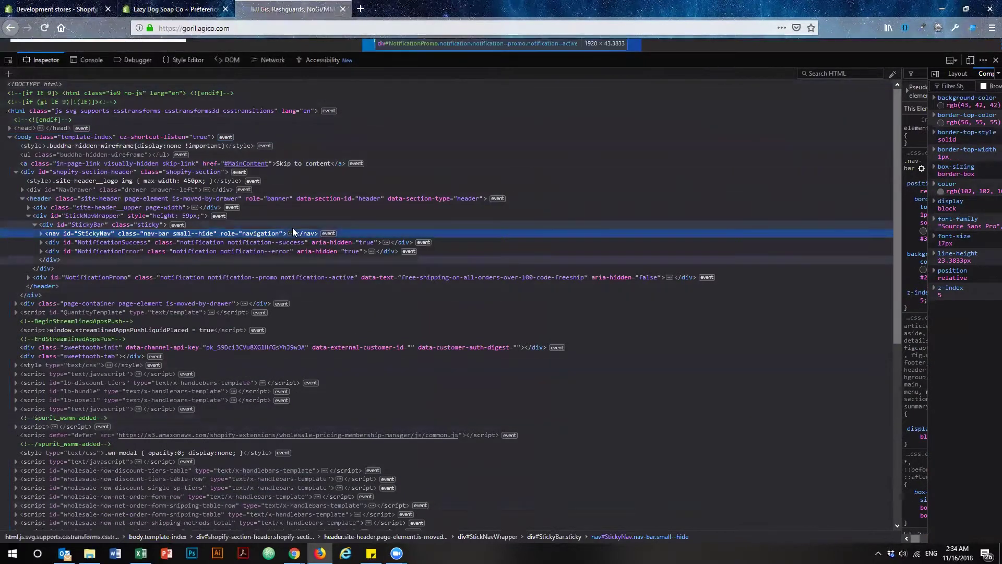
Step: Collapse the page's body element in the markup and expand its head element
scroll(292, 231, "down", 10)
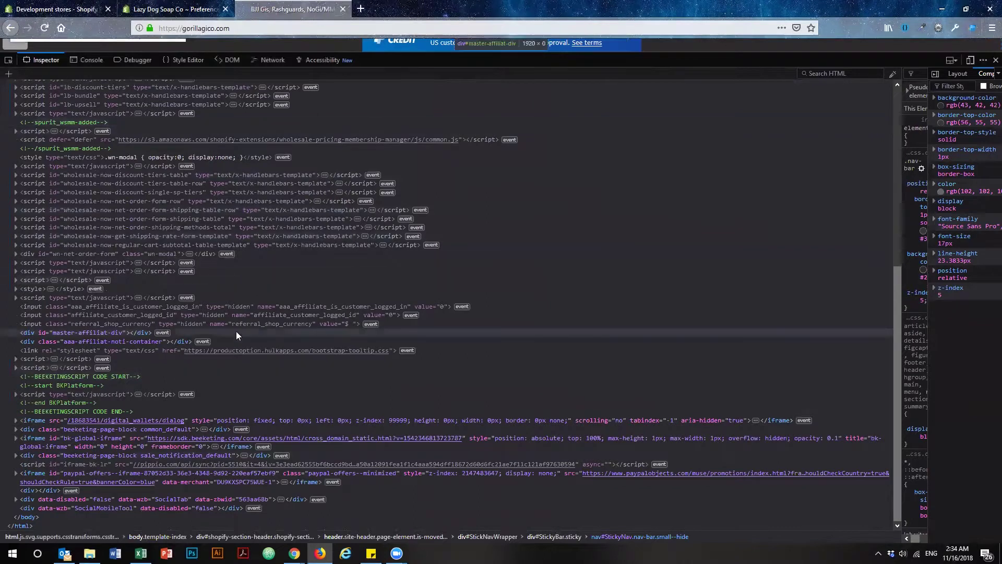
scroll(129, 324, "up", 10)
scroll(141, 281, "up", 1)
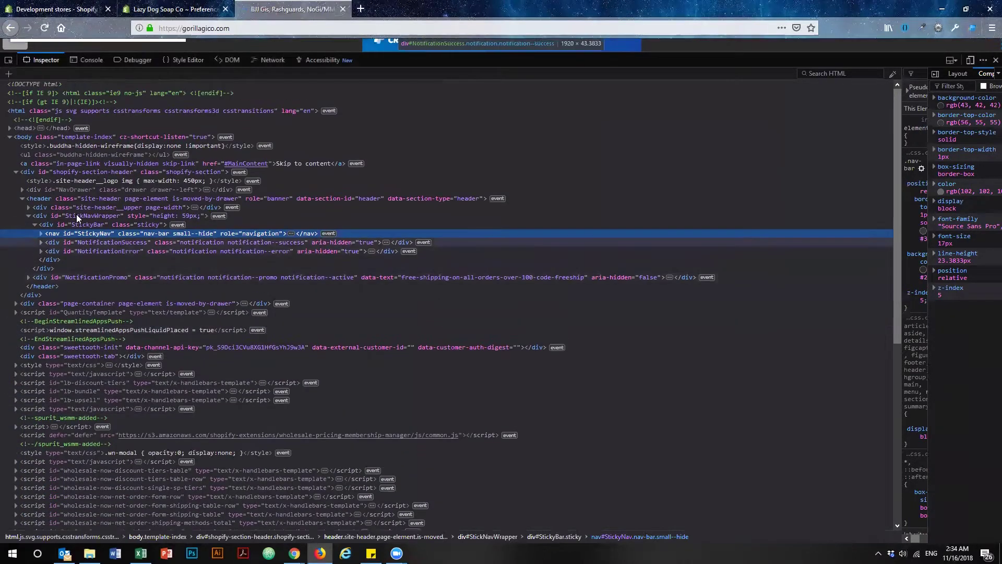
left_click(9, 137)
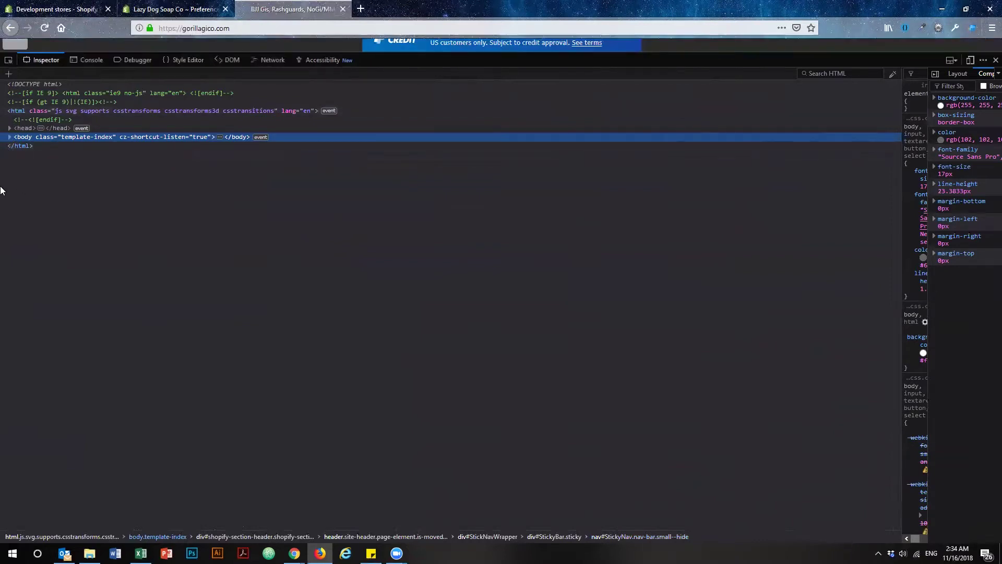
left_click(20, 129)
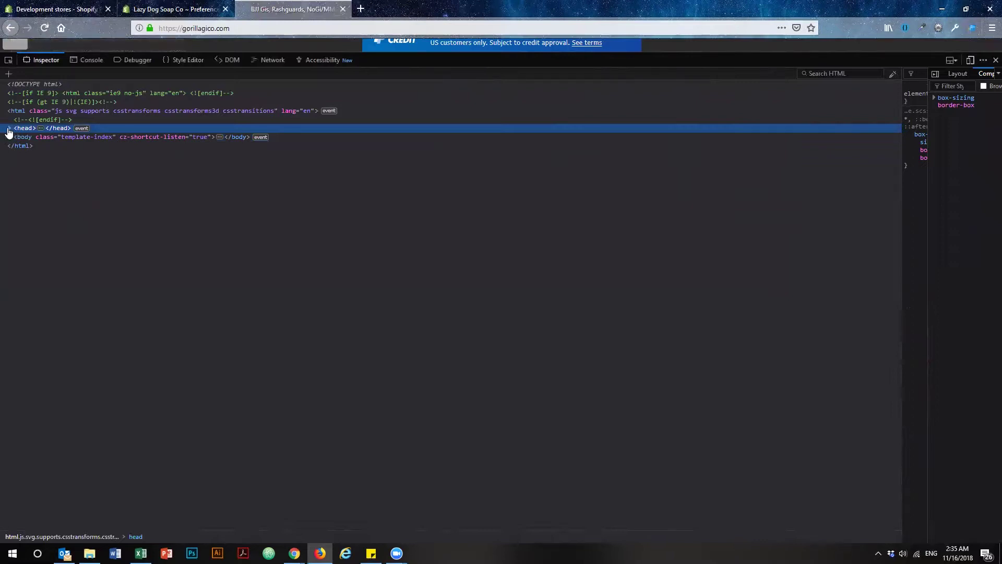
left_click(9, 128)
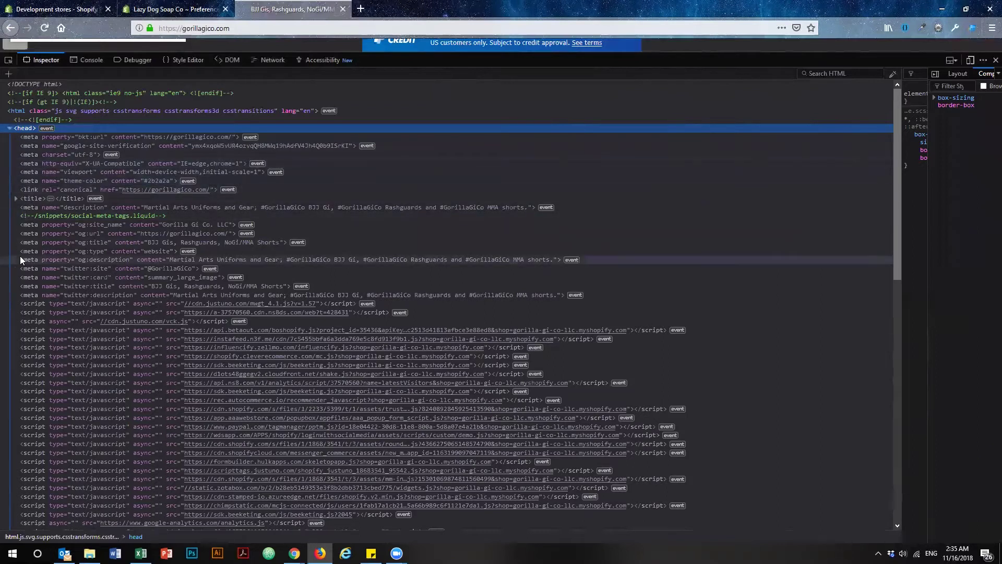
Step: Examine the script, meta and style entries inside the page's head element
scroll(45, 211, "down", 4)
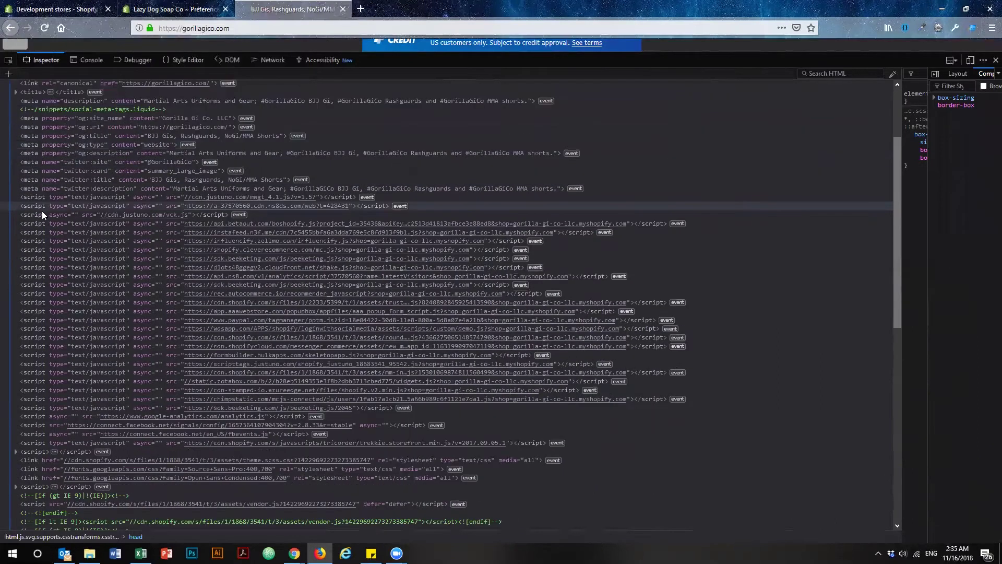
left_click(25, 206)
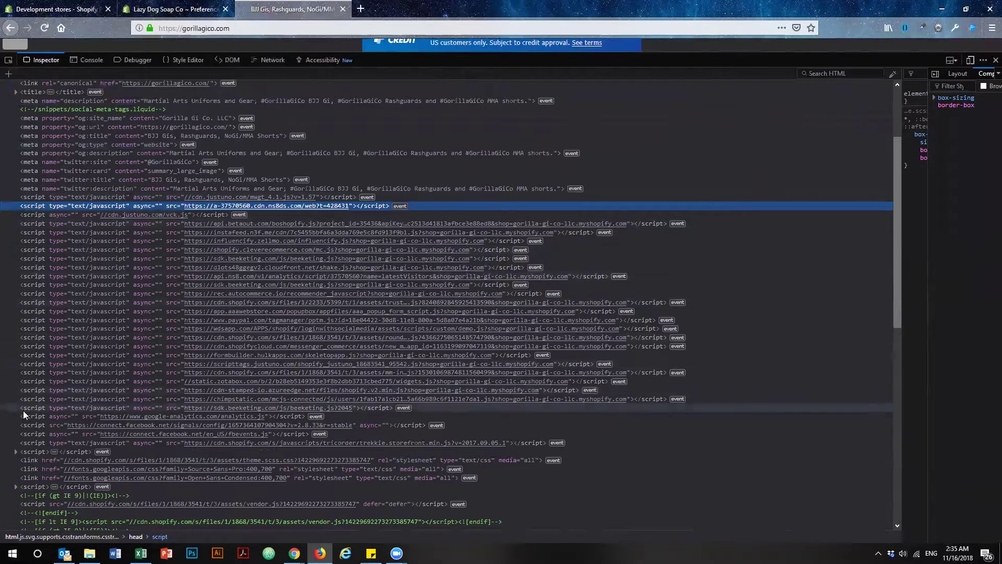
left_click(28, 443)
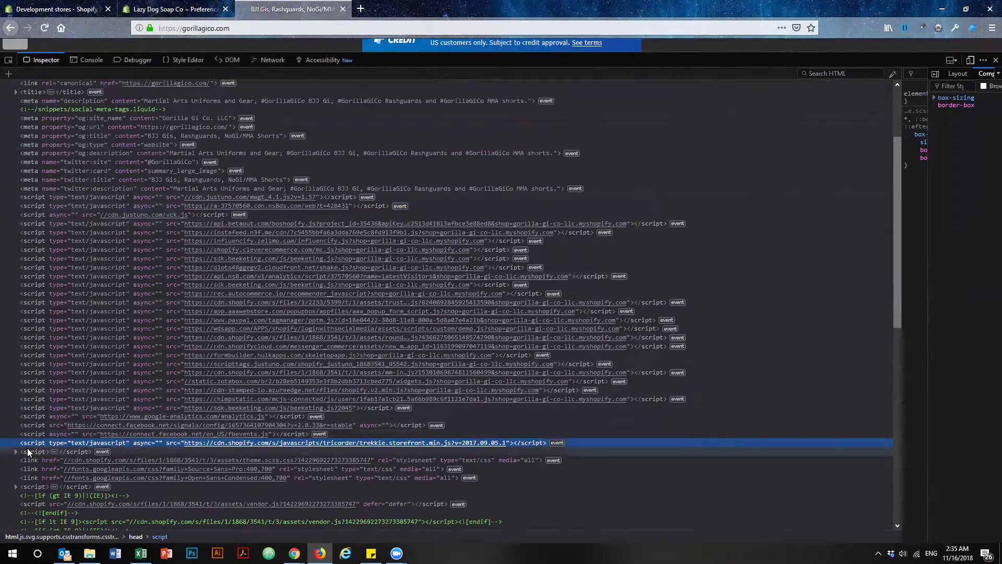
left_click(28, 451)
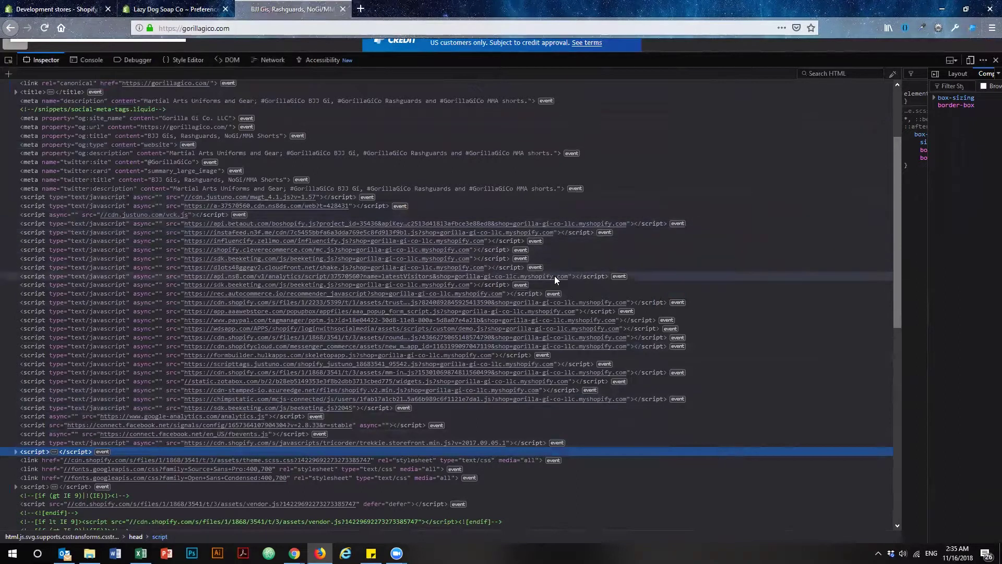
scroll(279, 225, "down", 5)
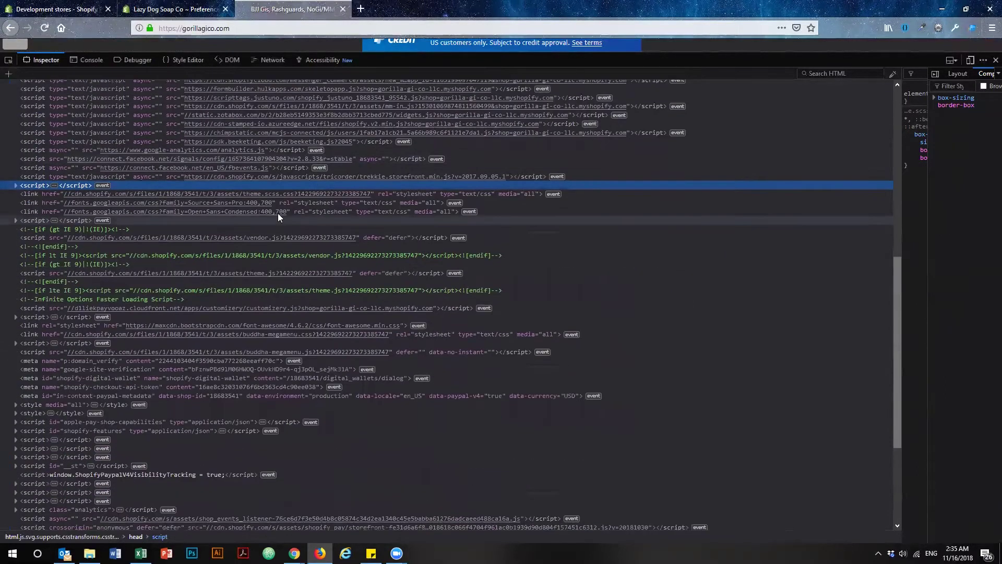
scroll(62, 226, "down", 3)
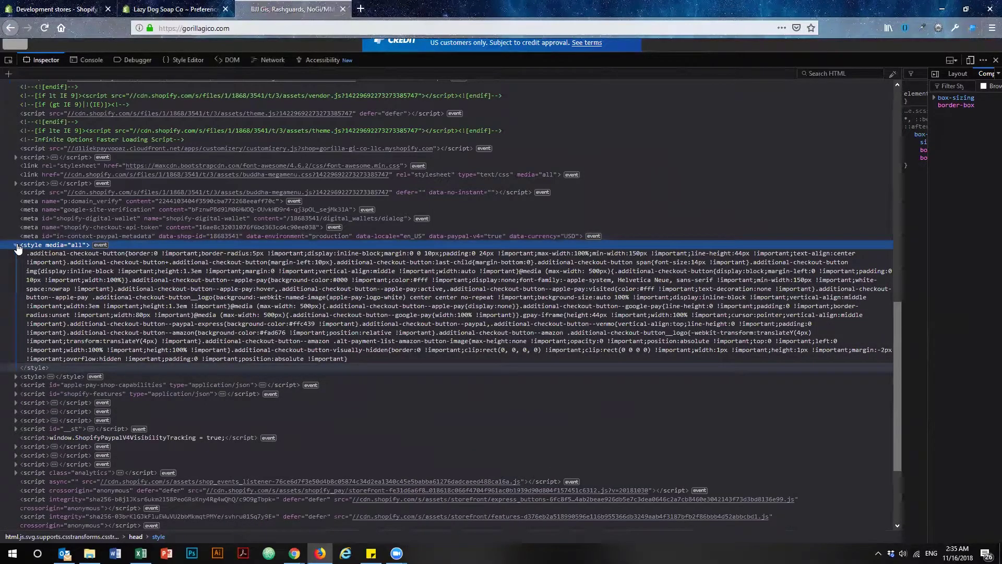
left_click(17, 246)
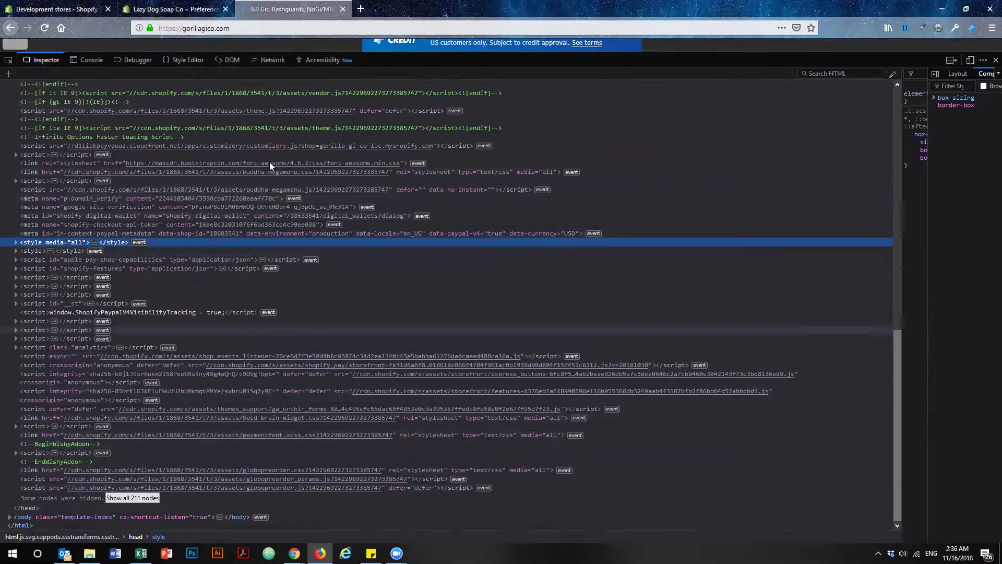
Step: Open the page's head element for editing as HTML
scroll(41, 216, "up", 10)
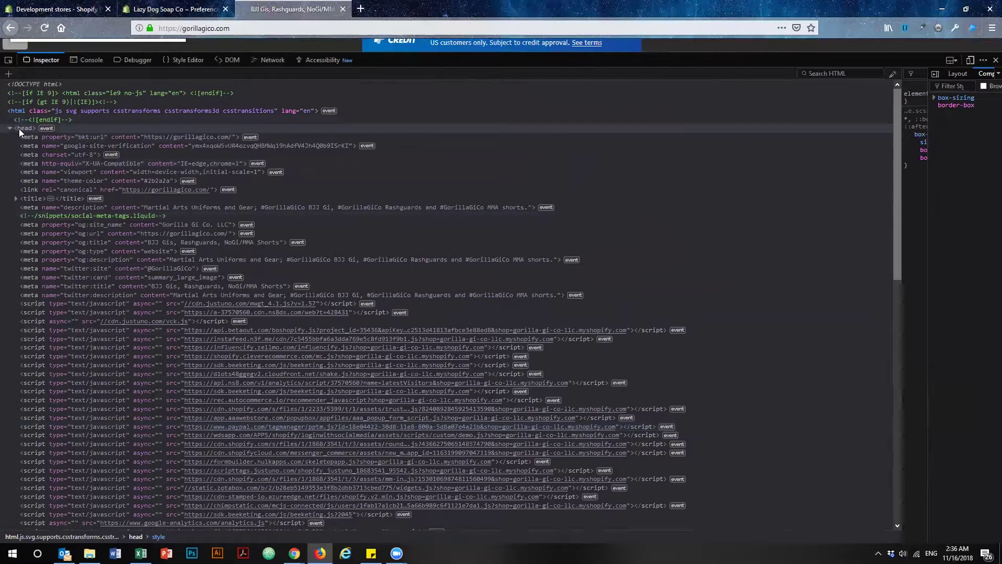
right_click(21, 129)
key("Escape")
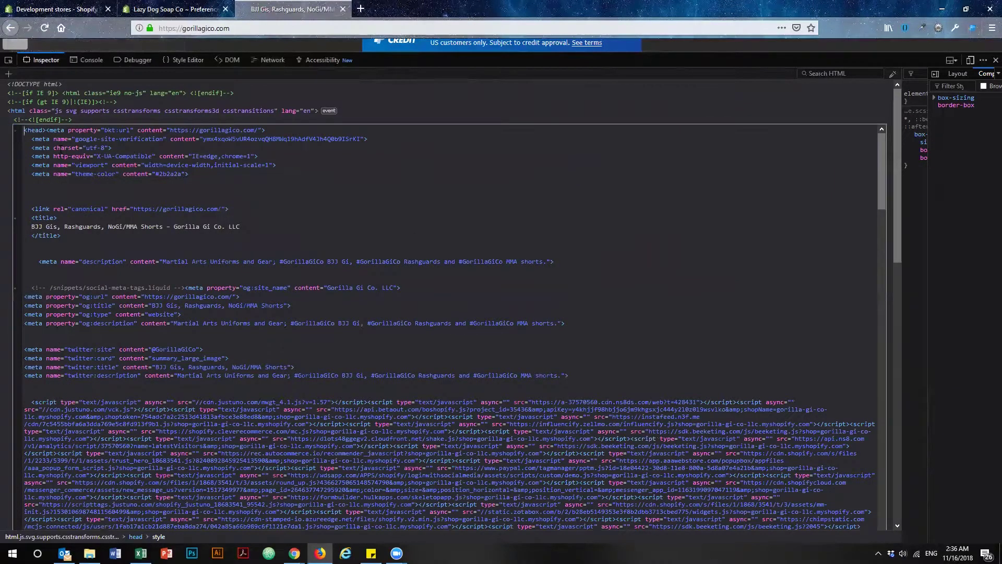
Step: Switch to Chrome and copy the whole Global Site Tag (gtag.js) snippet from the Google Analytics Tracking Code page
mouse_move(294, 552)
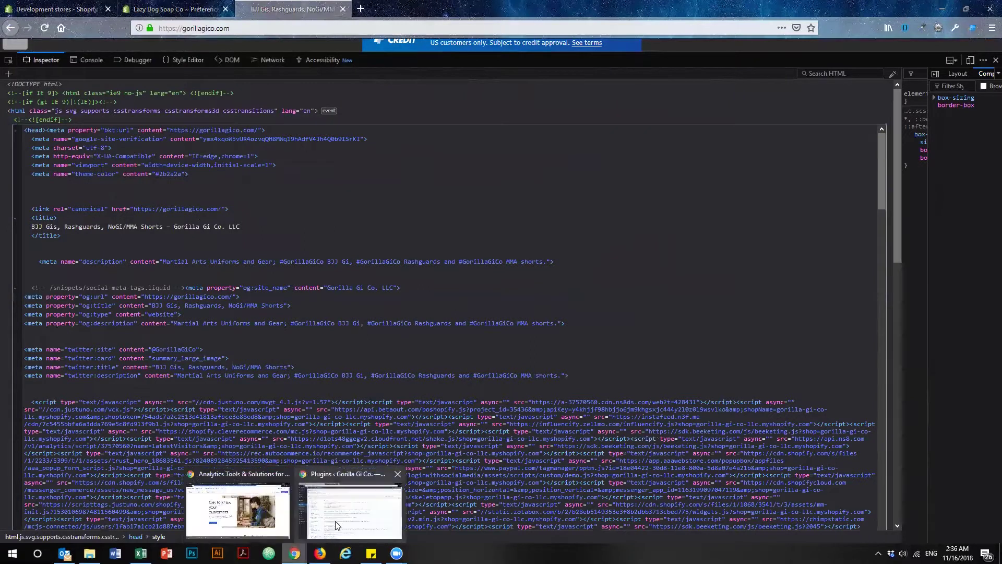
left_click(340, 519)
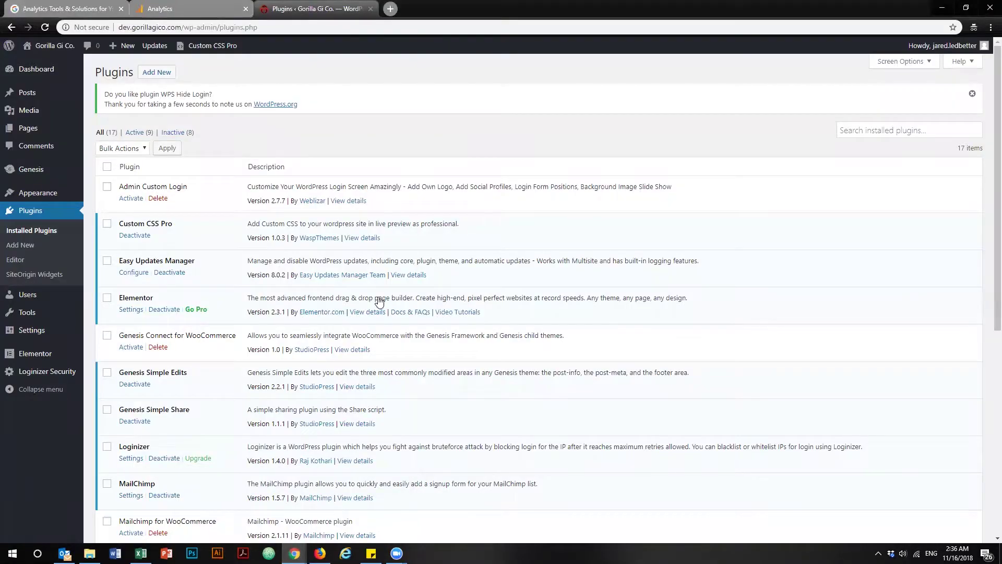
left_click(179, 8)
left_click(288, 294)
key("ctrl+c")
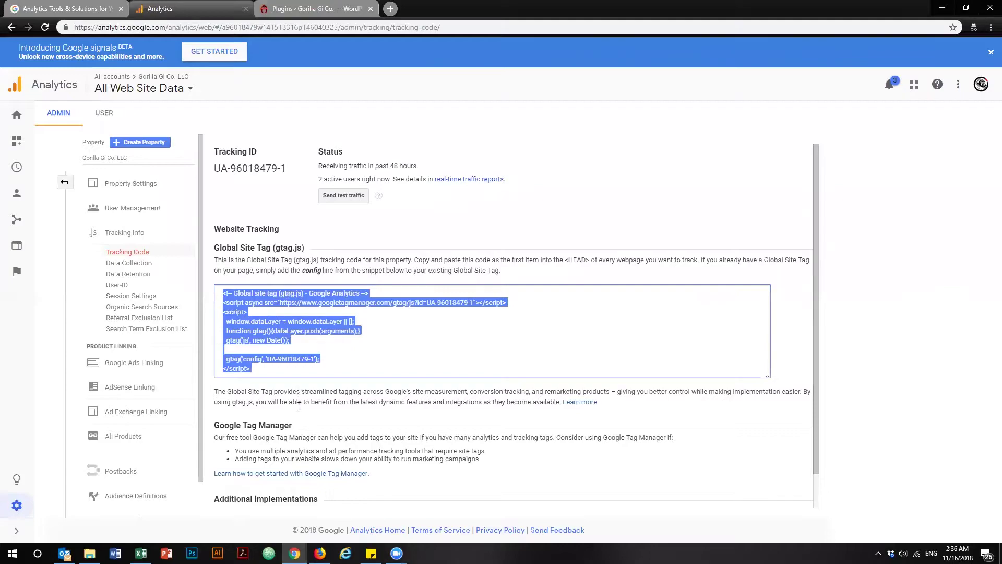
Step: Back in Firefox, paste the Global Site Tag snippet into the head markup below the theme-color meta line and select the pasted code
left_click(320, 552)
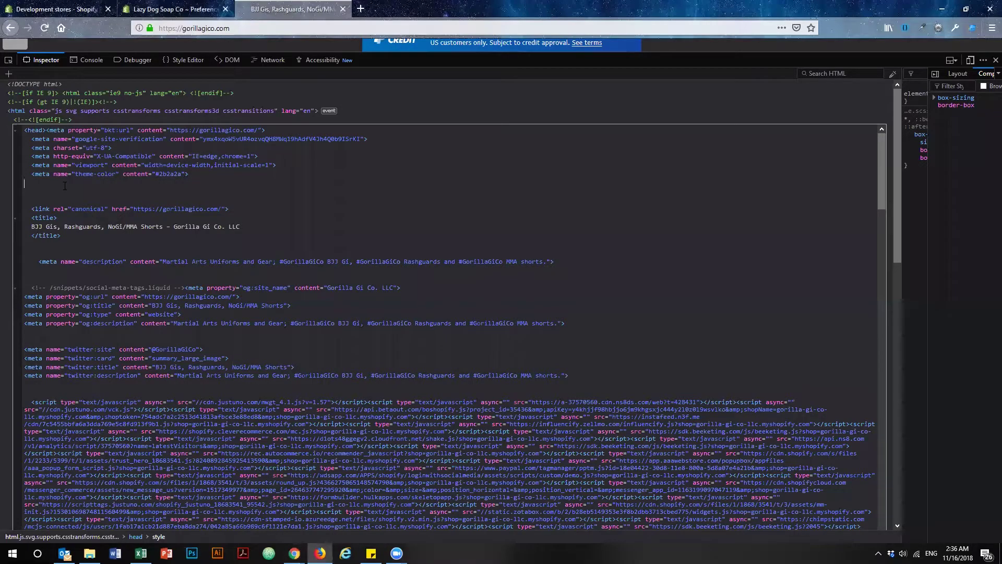
key("ctrl+v")
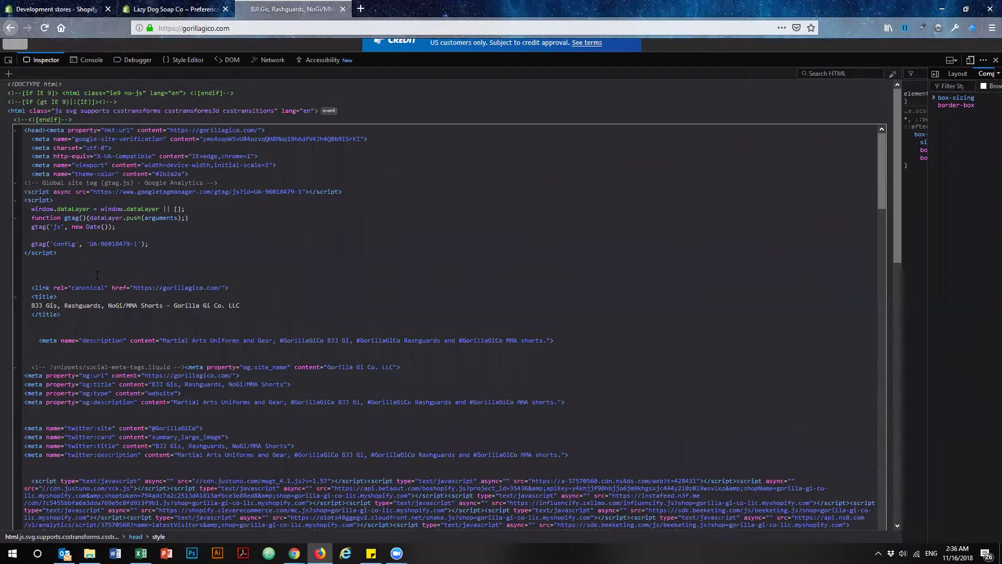
left_click_drag(6, 258, 3, 190)
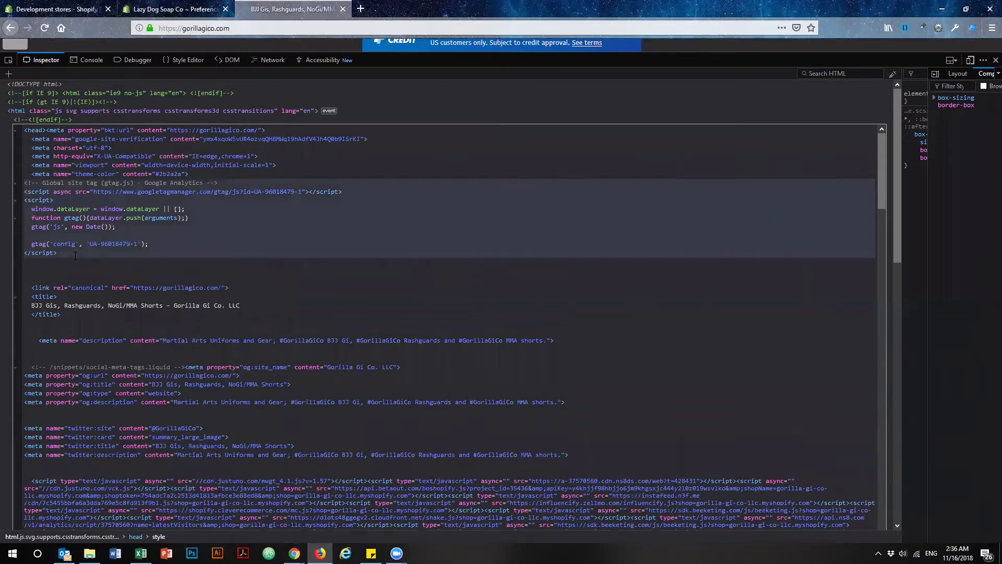
Step: Close the gorillagico.com page and highlight the Google Analytics heading in the Shopify store's preferences
left_click(343, 9)
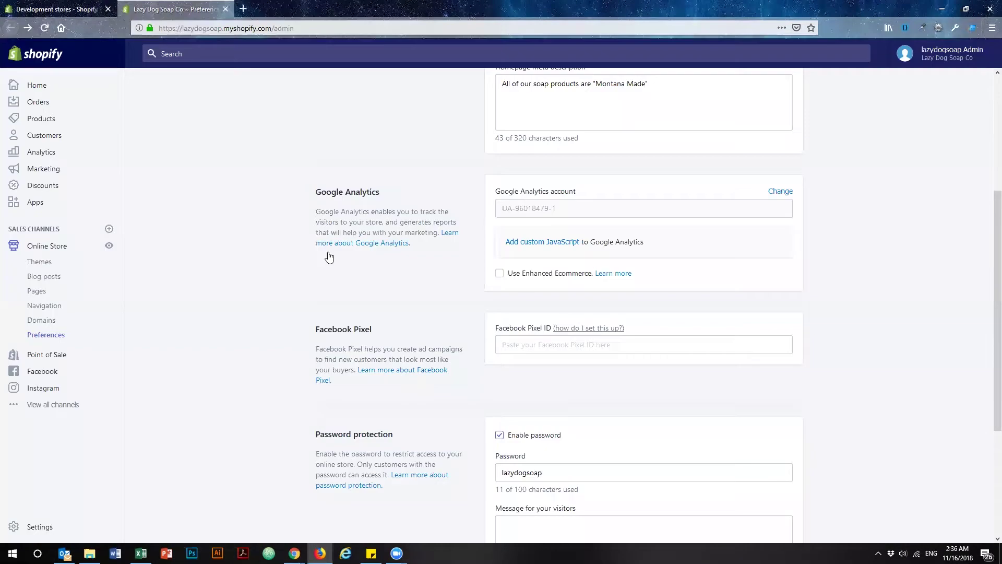
left_click_drag(313, 194, 380, 193)
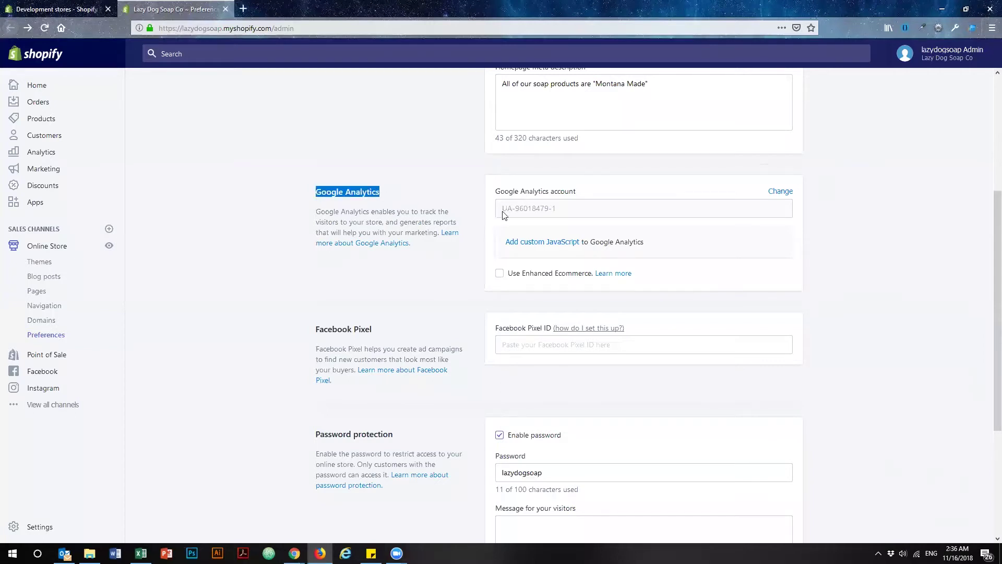